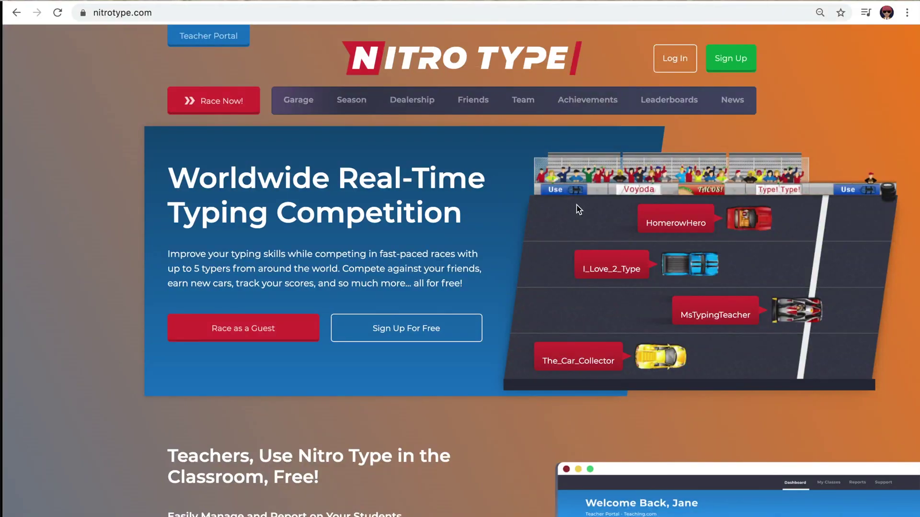
Go to the Updates page from the footer link at the bottom of nitrotype.com
scroll(576, 205, "down", 20)
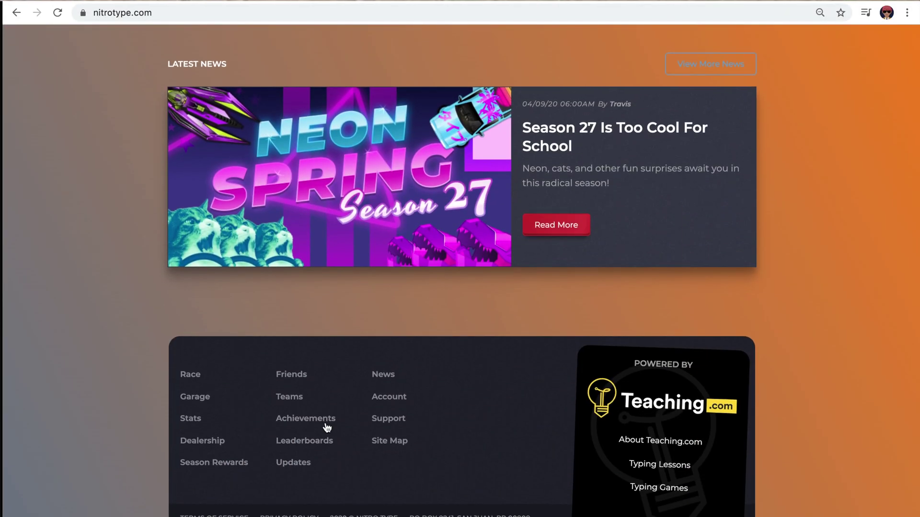
left_click(295, 467)
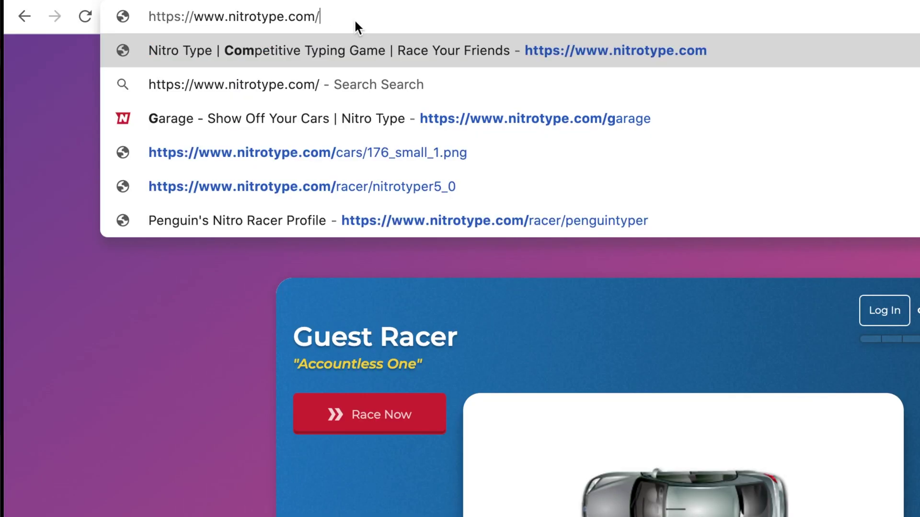
Load nitrotype.com/updates from the address bar, then reload it using the footer Updates link
type("updates")
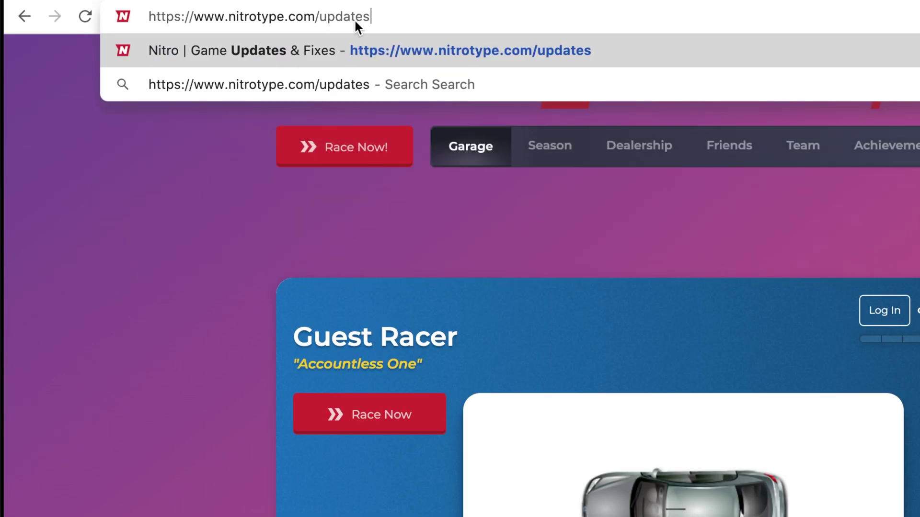
key("Return")
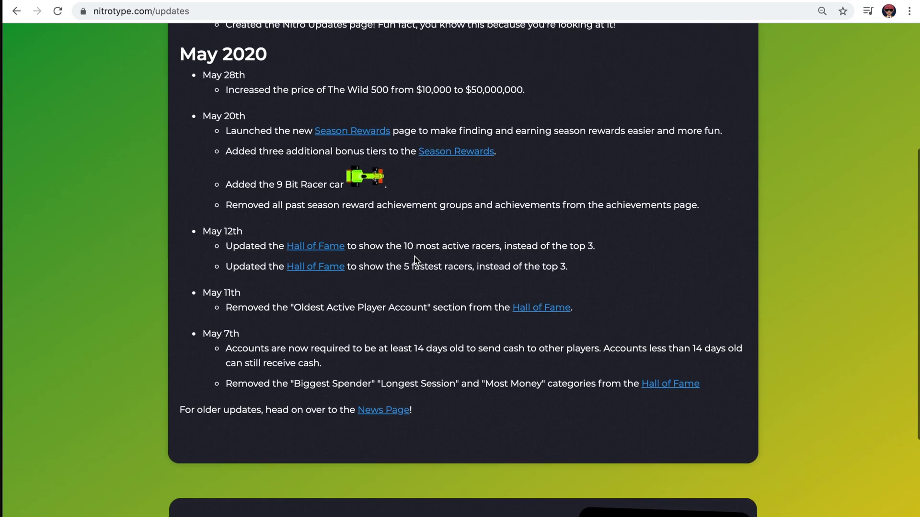
scroll(412, 260, "down", 5)
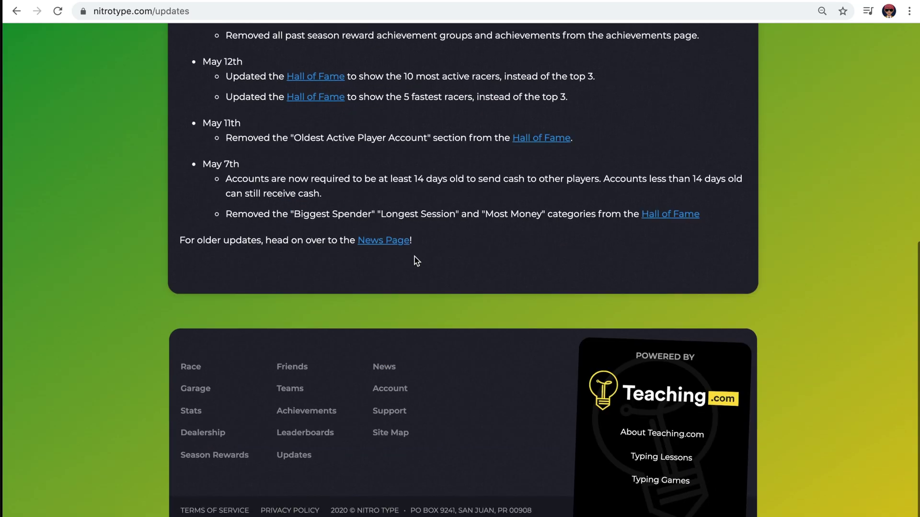
left_click(300, 465)
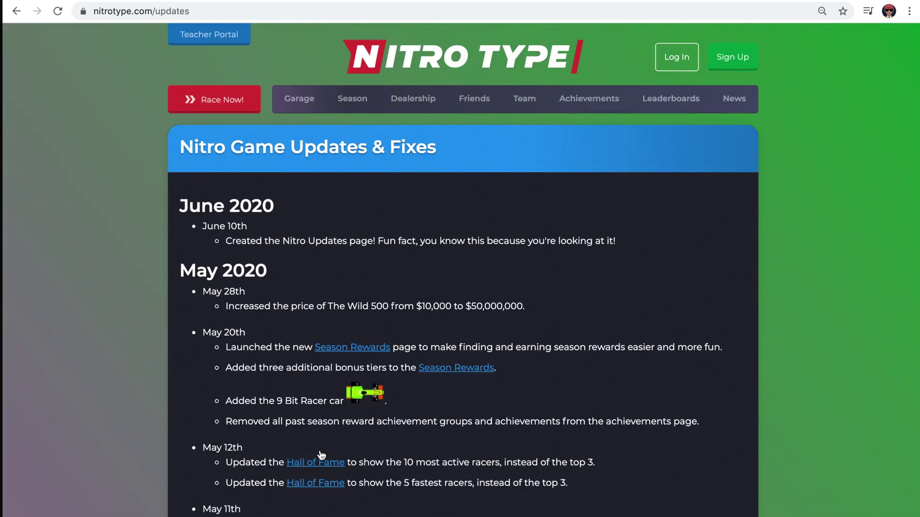
scroll(493, 240, "down", 2)
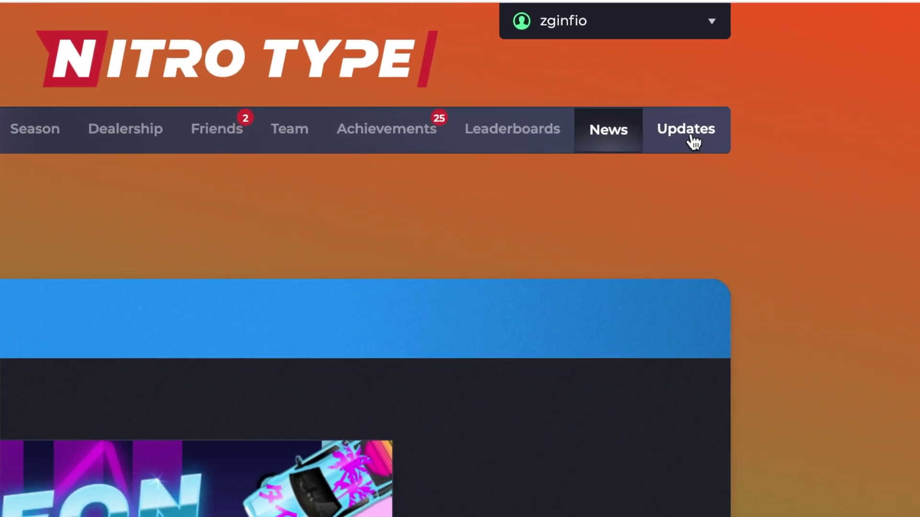
Open Updates & Fixes, then switch to the Tampermonkey Chrome Web Store tab, already installed
left_click(708, 111)
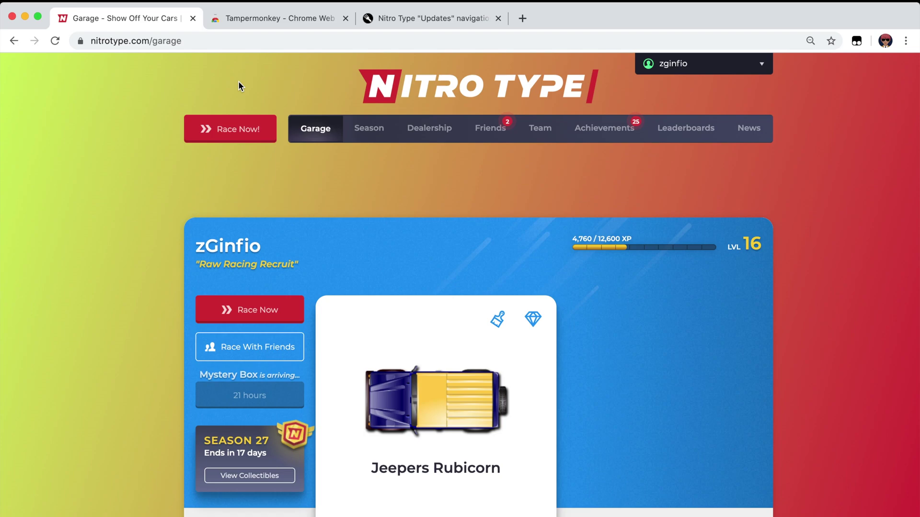
left_click(248, 19)
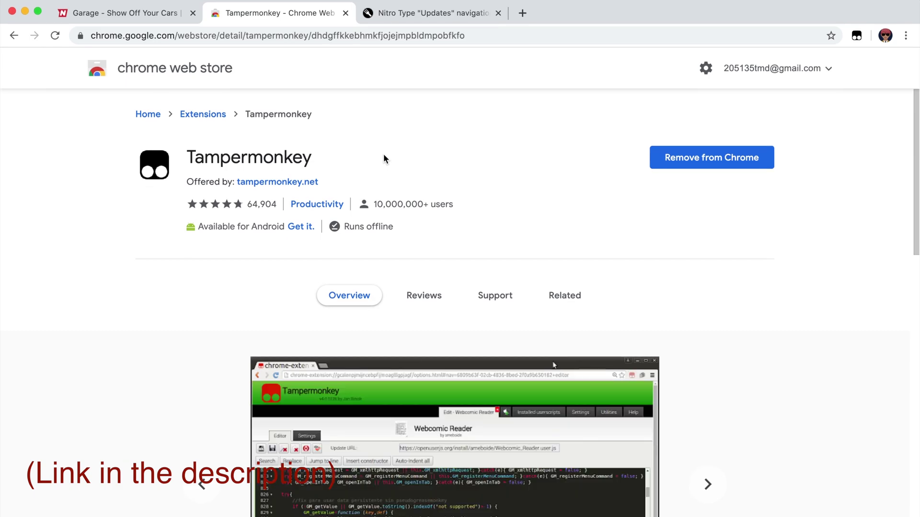
Install the Greasy Fork Nitro Type 'Updates' navigation button script, confirming in Tampermonkey
left_click(403, 15)
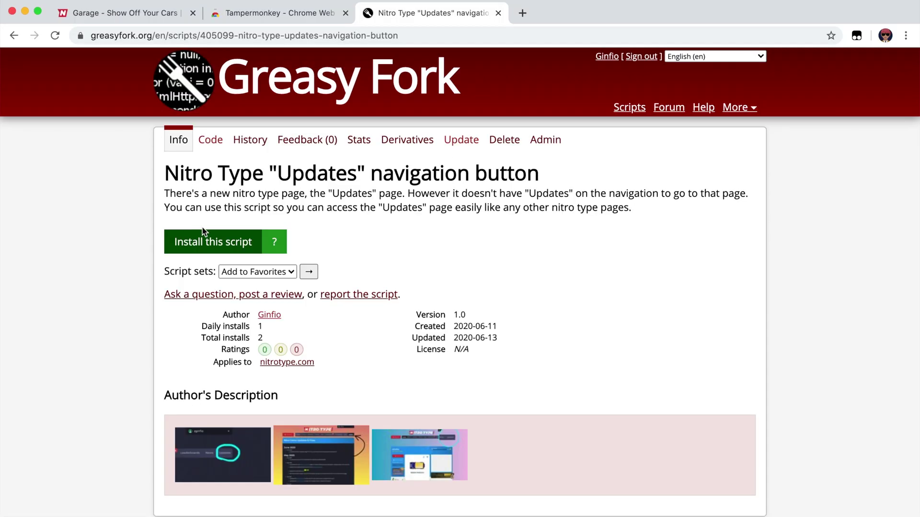
left_click(199, 250)
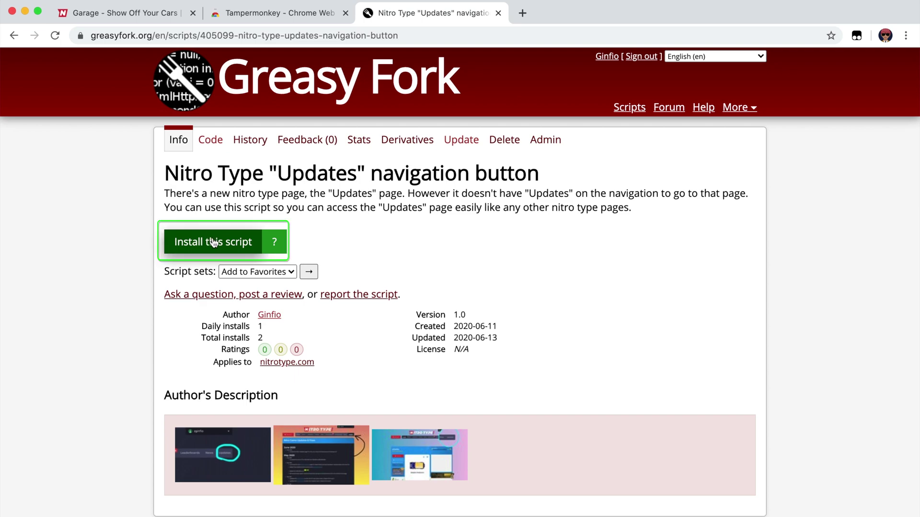
left_click(207, 244)
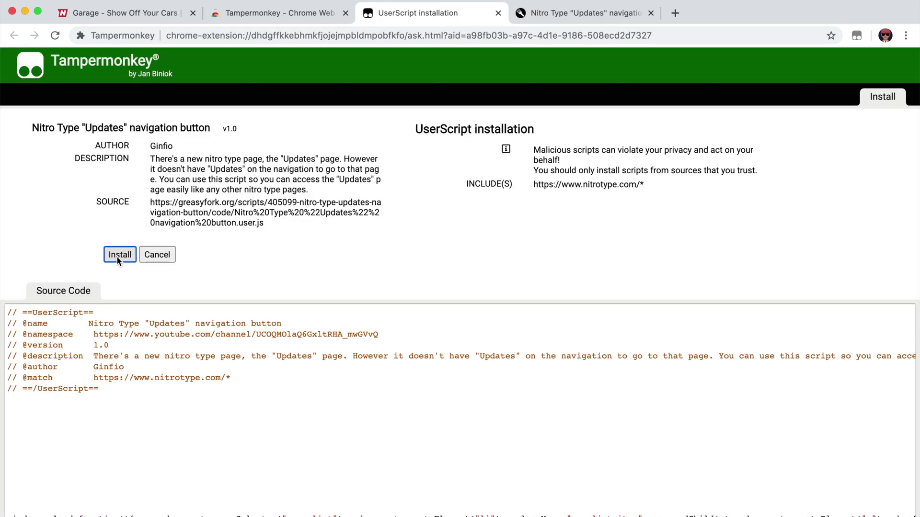
left_click(116, 252)
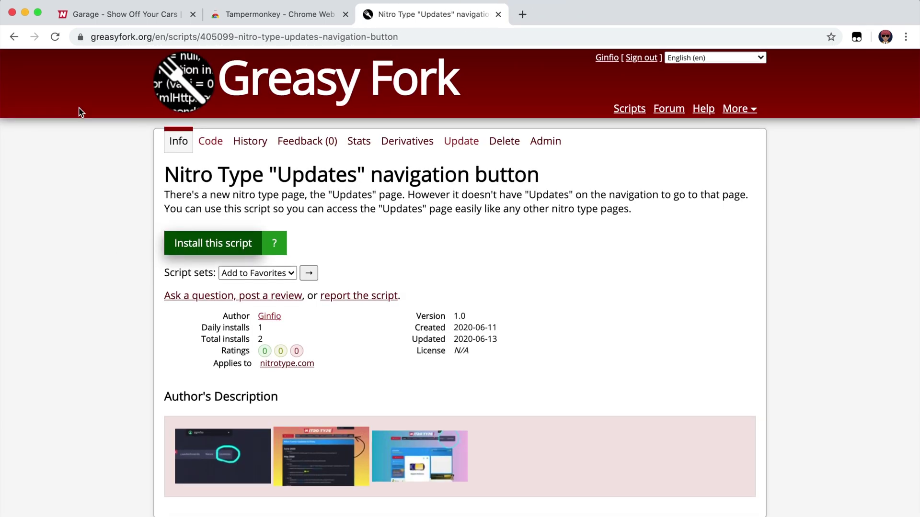
Reload the Nitro Type garage so the userscript's Updates entry appears in the navigation
left_click(102, 13)
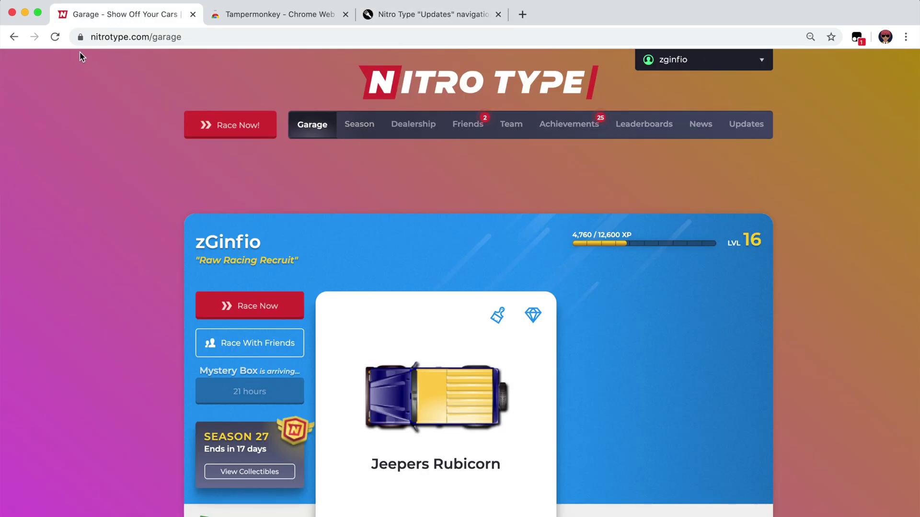
left_click(319, 134)
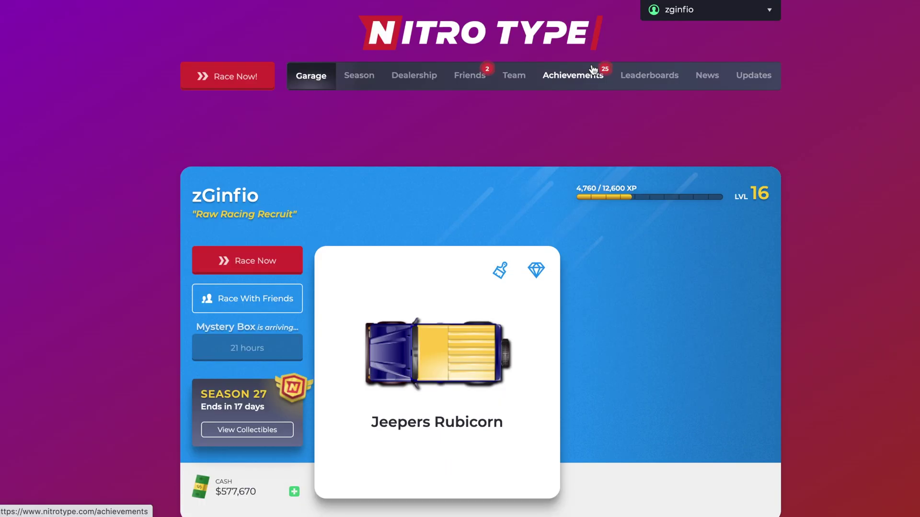
scroll(561, 156, "down", 2)
scroll(561, 157, "up", 2)
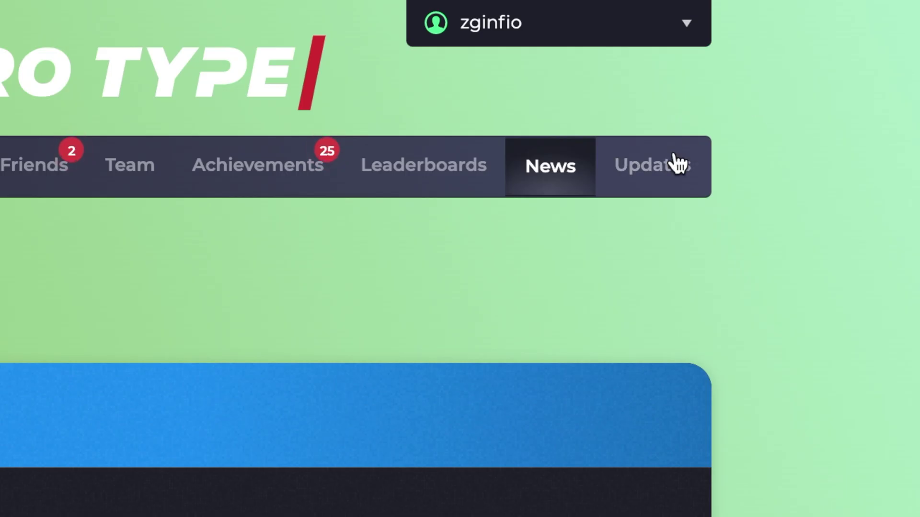
Open Updates & Fixes through the new Updates nav button, then return to the garage
left_click(754, 76)
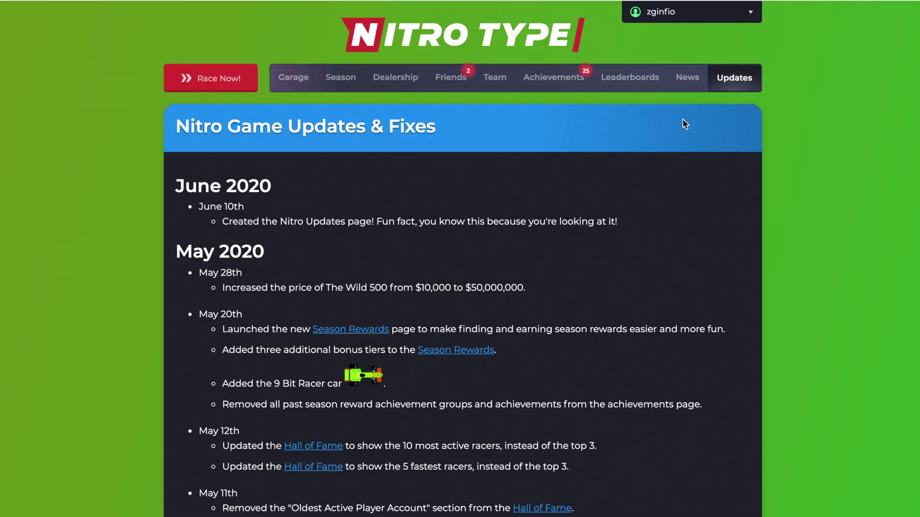
scroll(484, 182, "down", 8)
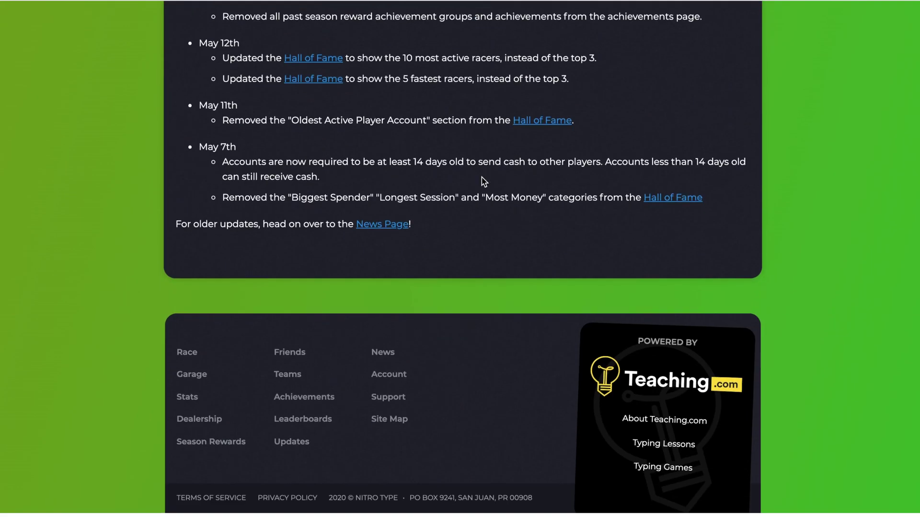
scroll(484, 182, "up", 4)
scroll(483, 182, "up", 4)
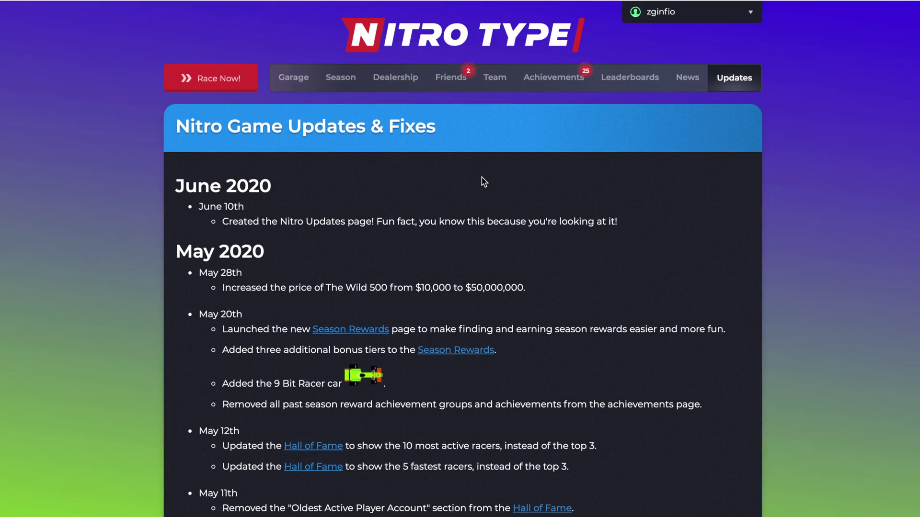
left_click(294, 80)
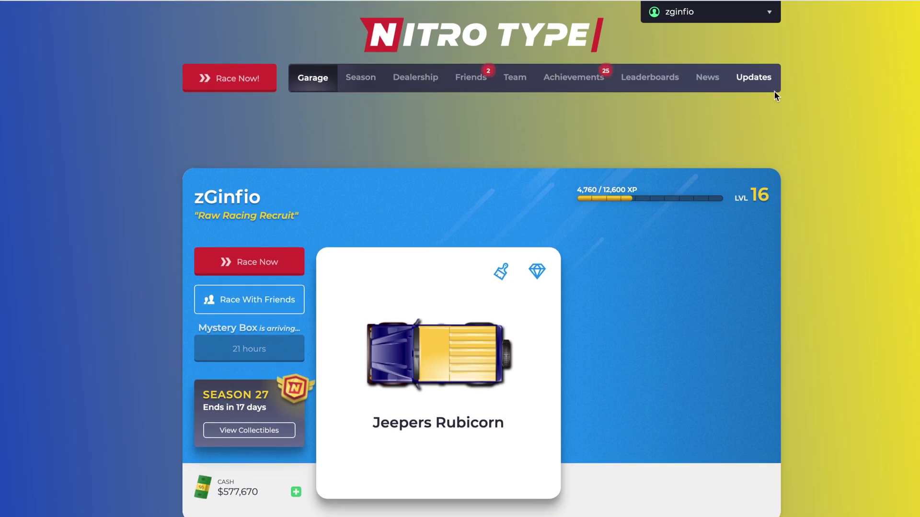
Revisit Updates & Fixes from the nav bar, scroll through it, then head to the Dealership
left_click(757, 87)
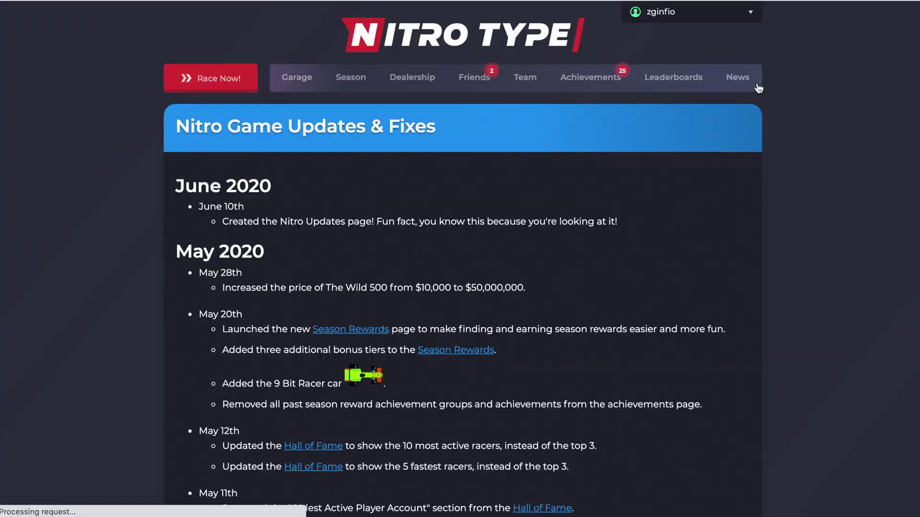
scroll(398, 185, "down", 4)
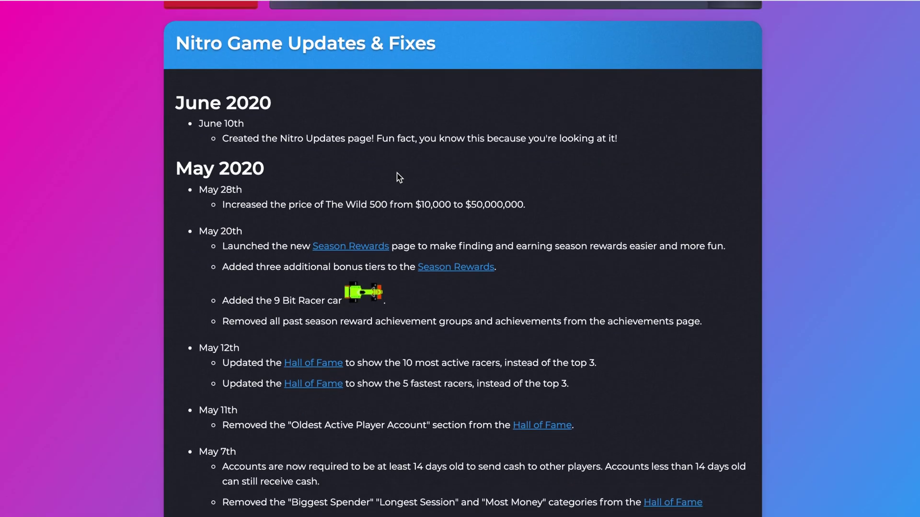
scroll(399, 185, "up", 4)
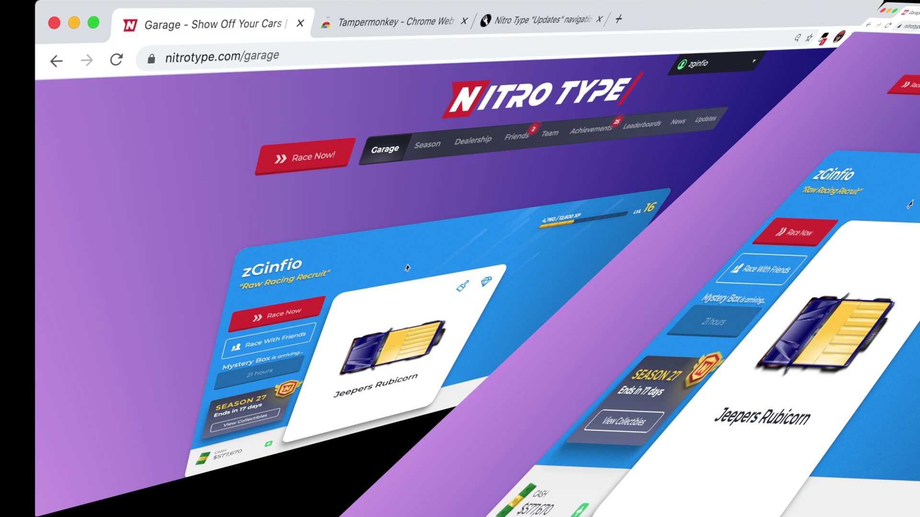
scroll(407, 267, "down", 10)
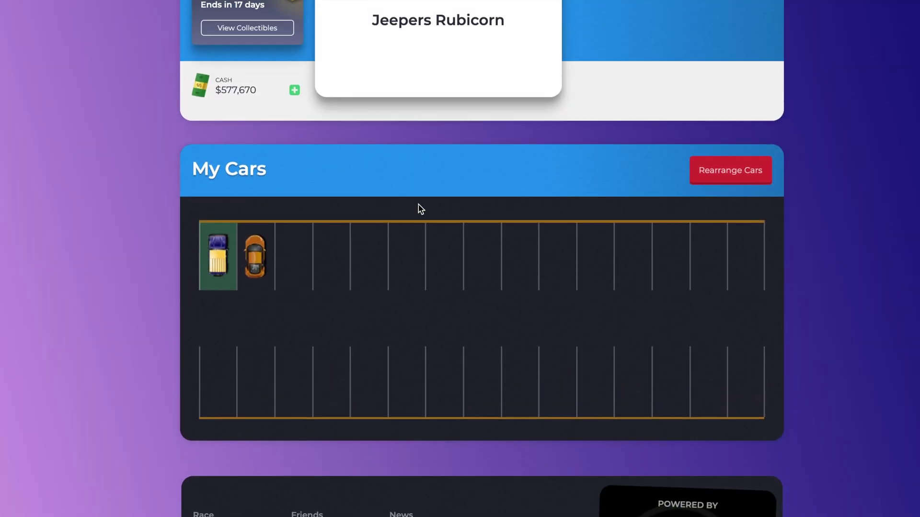
scroll(417, 205, "up", 8)
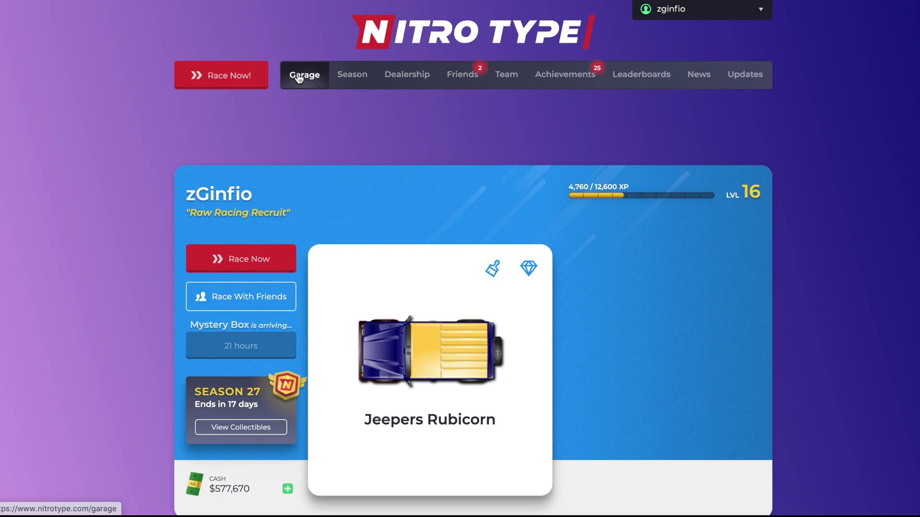
left_click(408, 77)
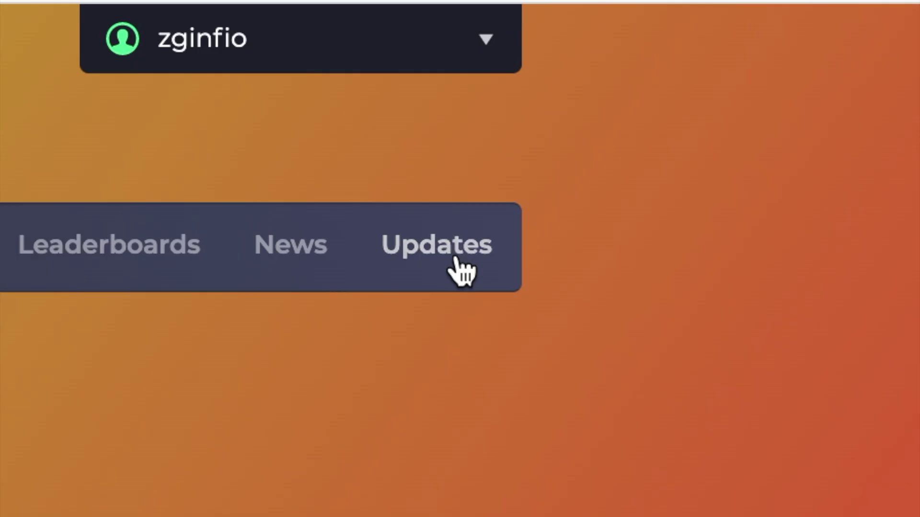
Open Updates & Fixes with the Updates nav button and scroll down to its footer links
left_click(456, 259)
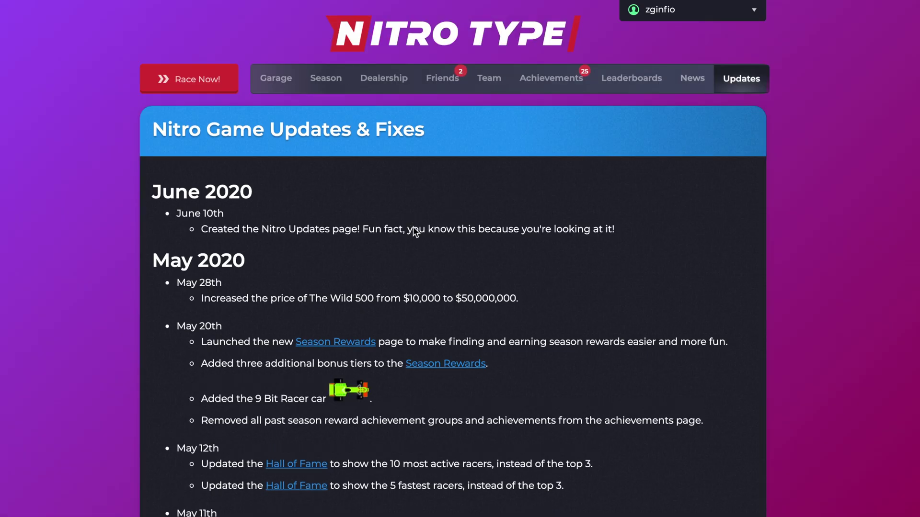
scroll(413, 227, "down", 5)
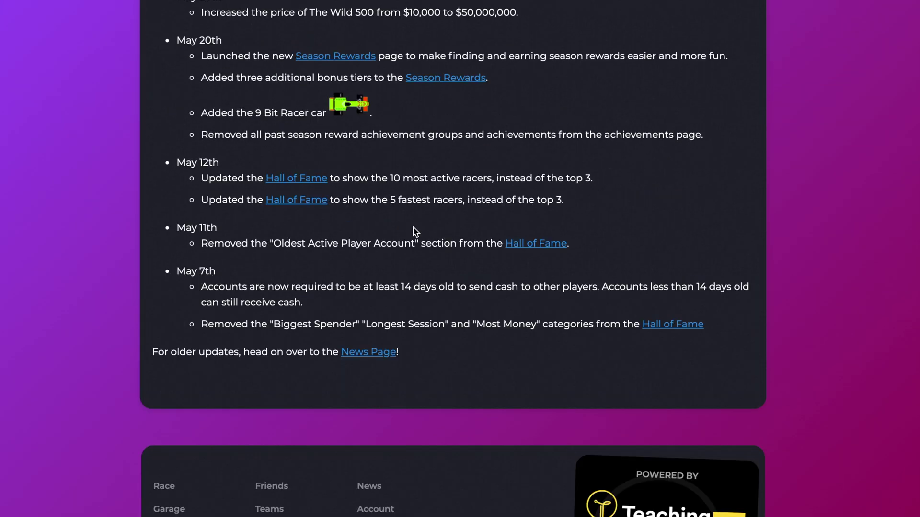
scroll(413, 226, "up", 2)
scroll(415, 229, "up", 4)
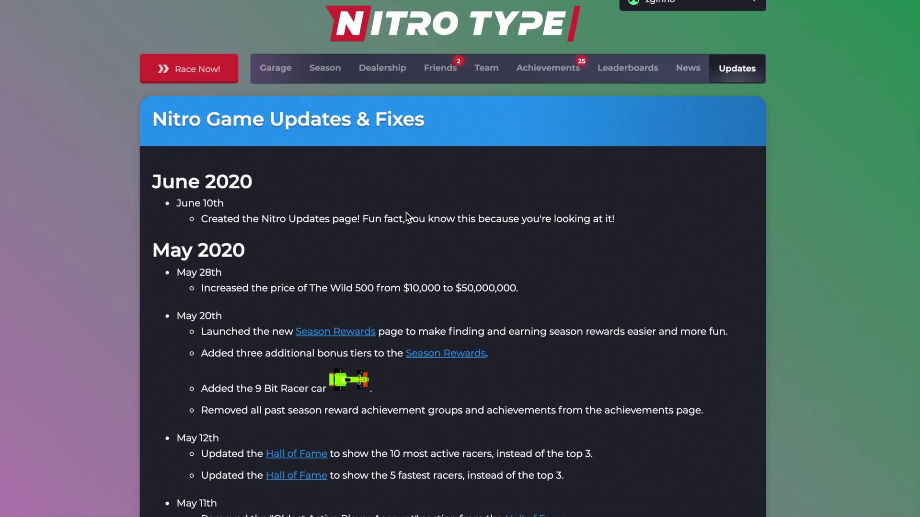
scroll(407, 211, "down", 8)
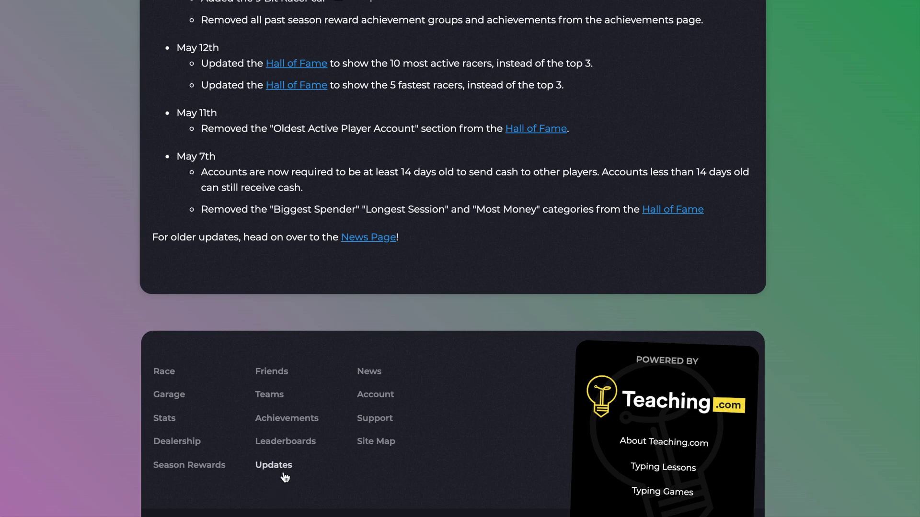